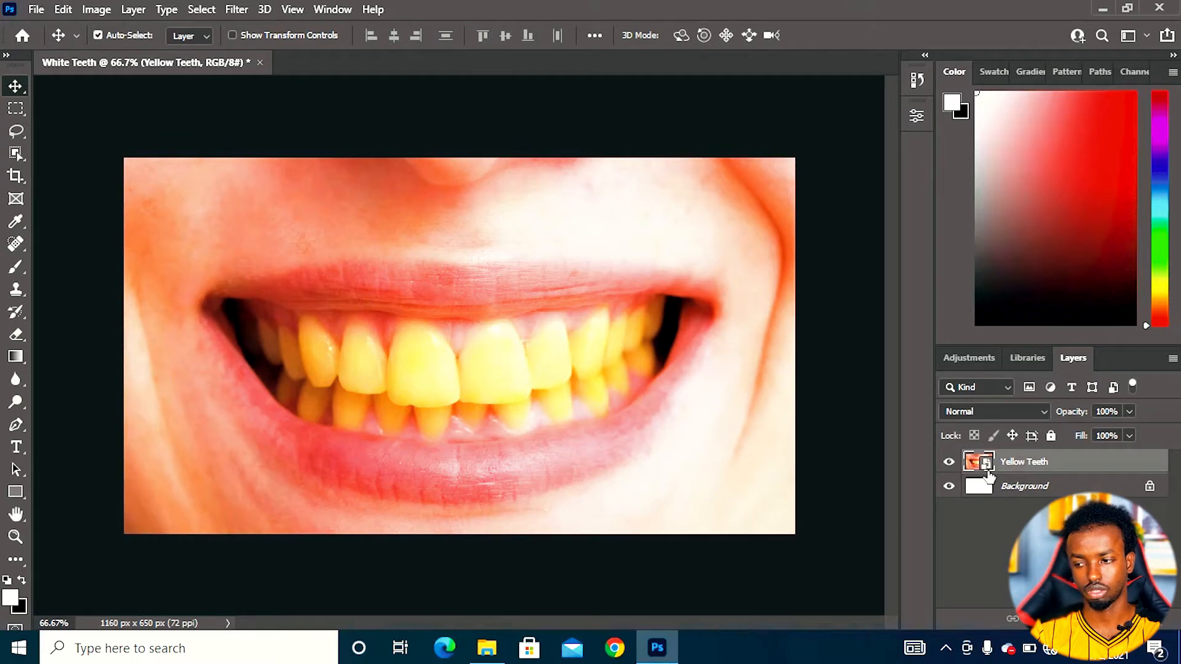
Delete the Background layer and add a Hue/Saturation adjustment layer above the Yellow Teeth layer.
left_click(1011, 488)
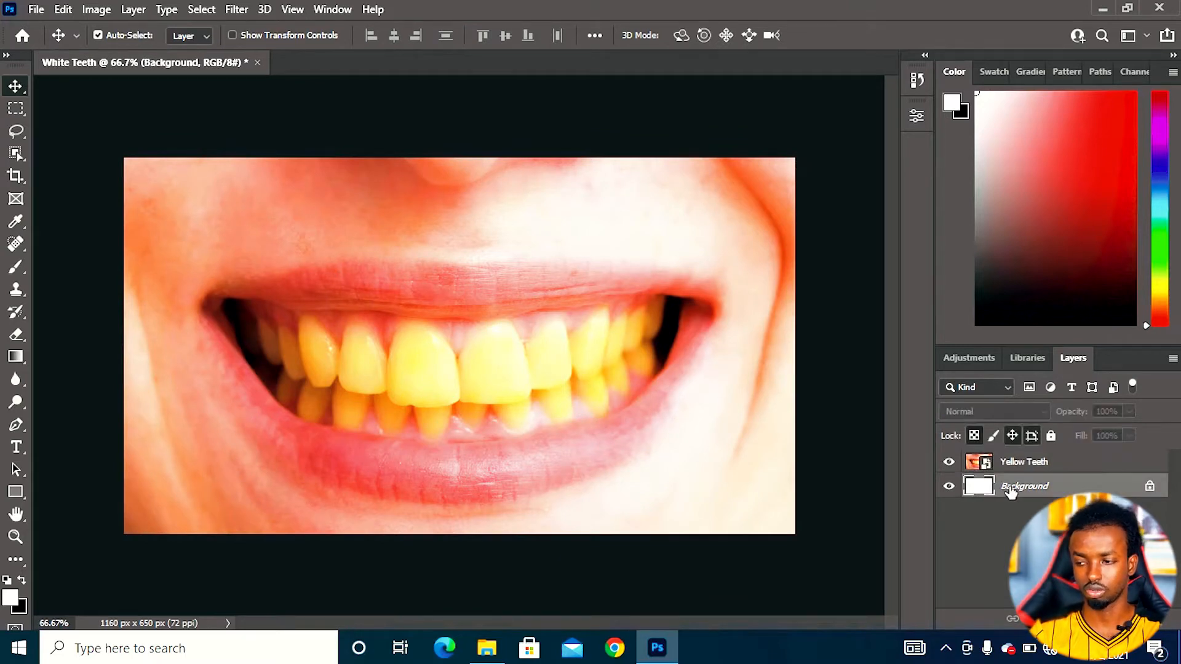
key("Delete")
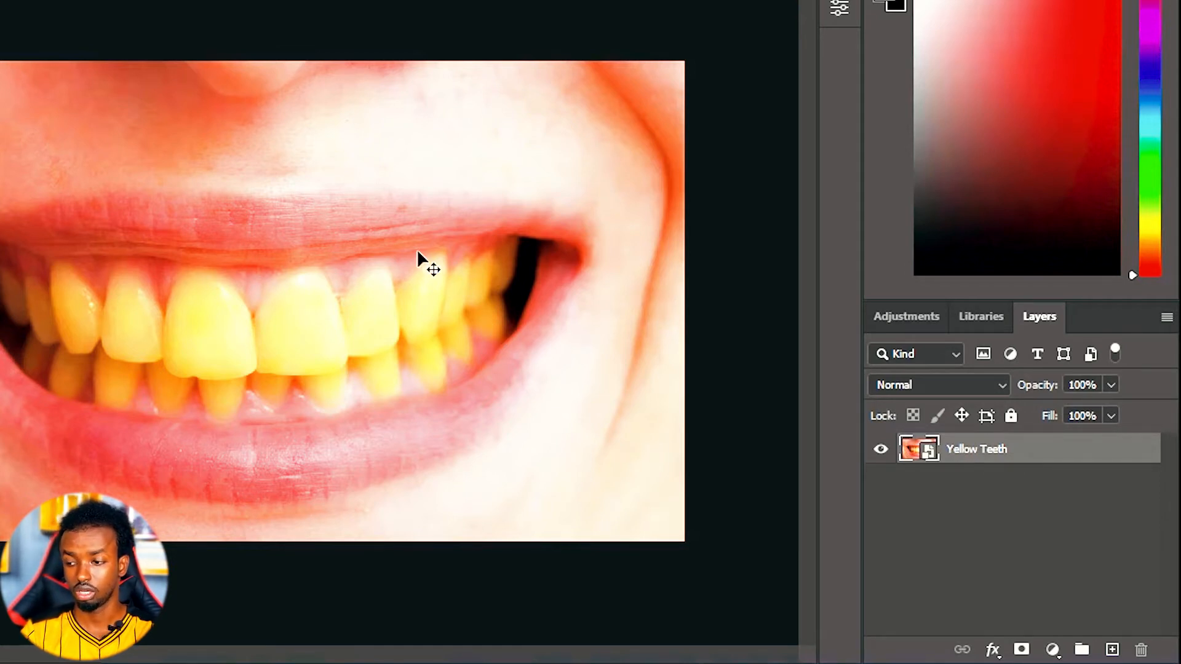
left_click(1056, 652)
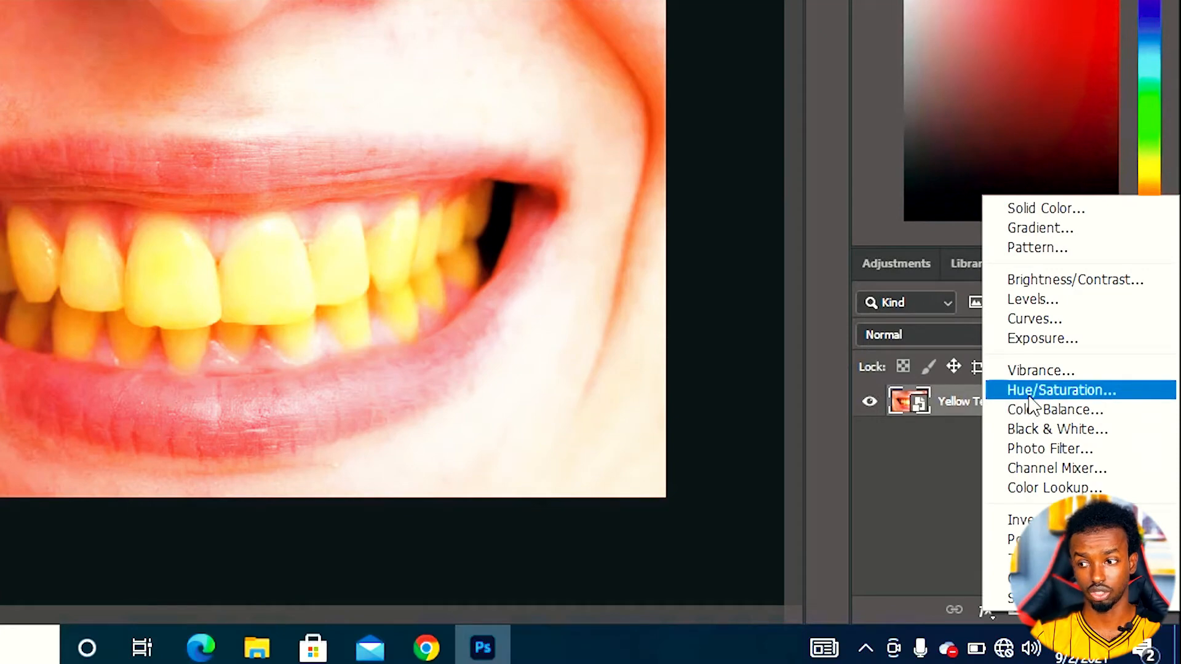
left_click(1031, 392)
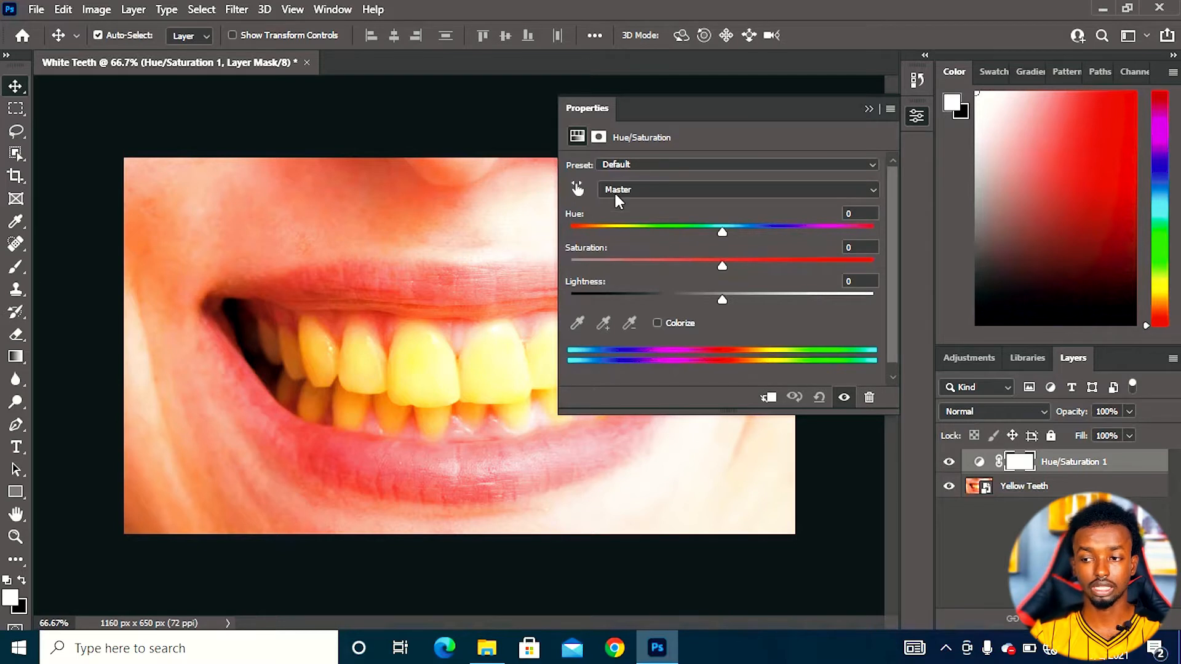
Target the Yellows range by sampling a front tooth on the image, with Hue at +180 and Saturation at +100.
left_click(575, 189)
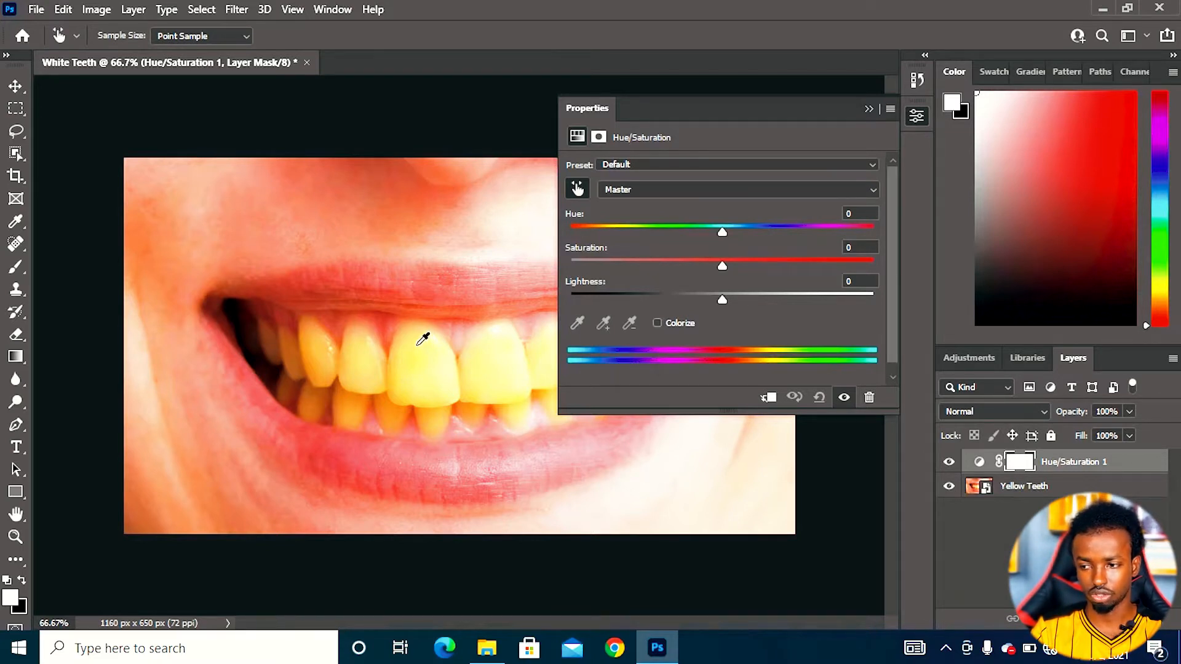
left_click(423, 339)
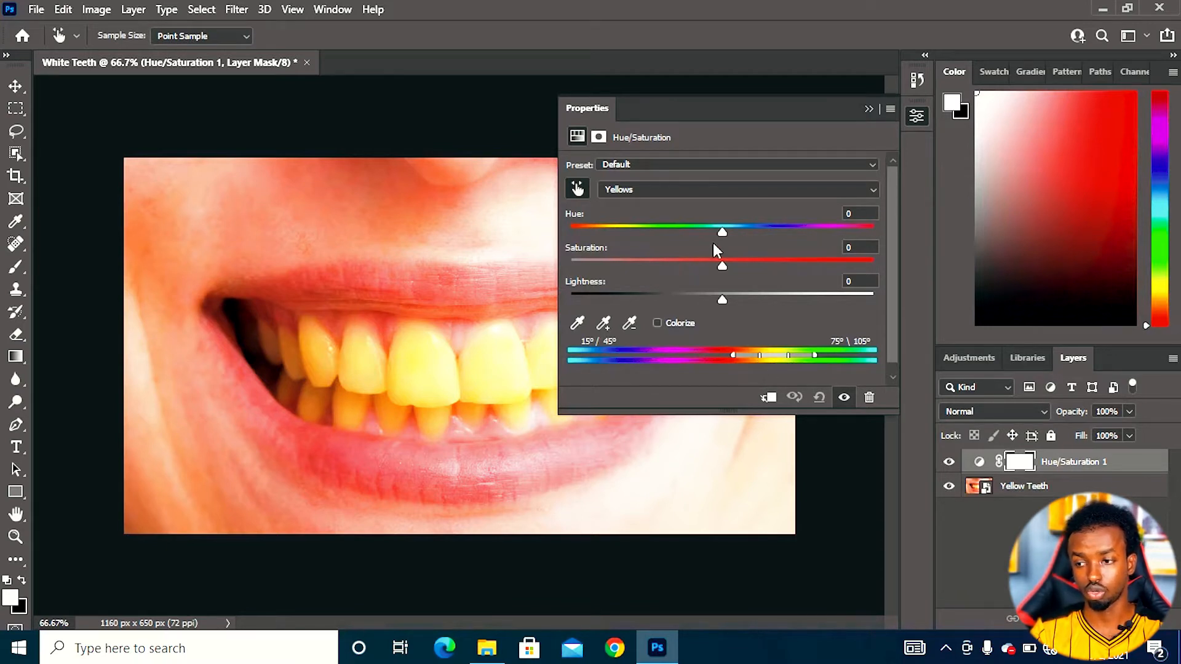
left_click_drag(721, 231, 874, 233)
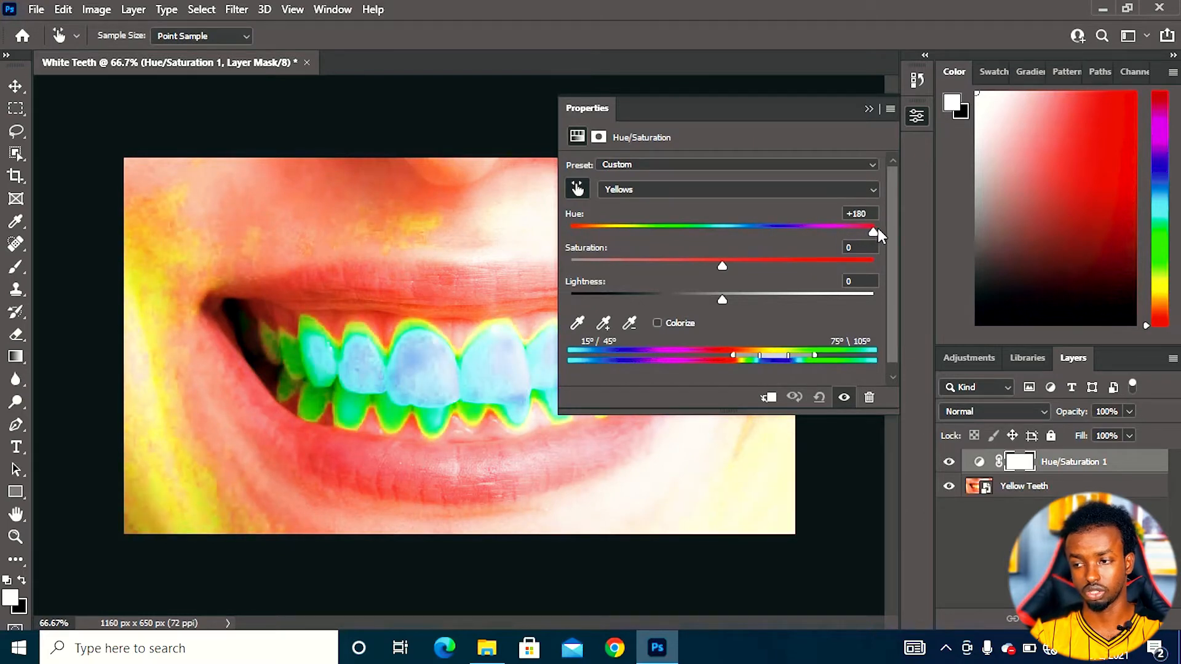
left_click_drag(721, 264, 884, 262)
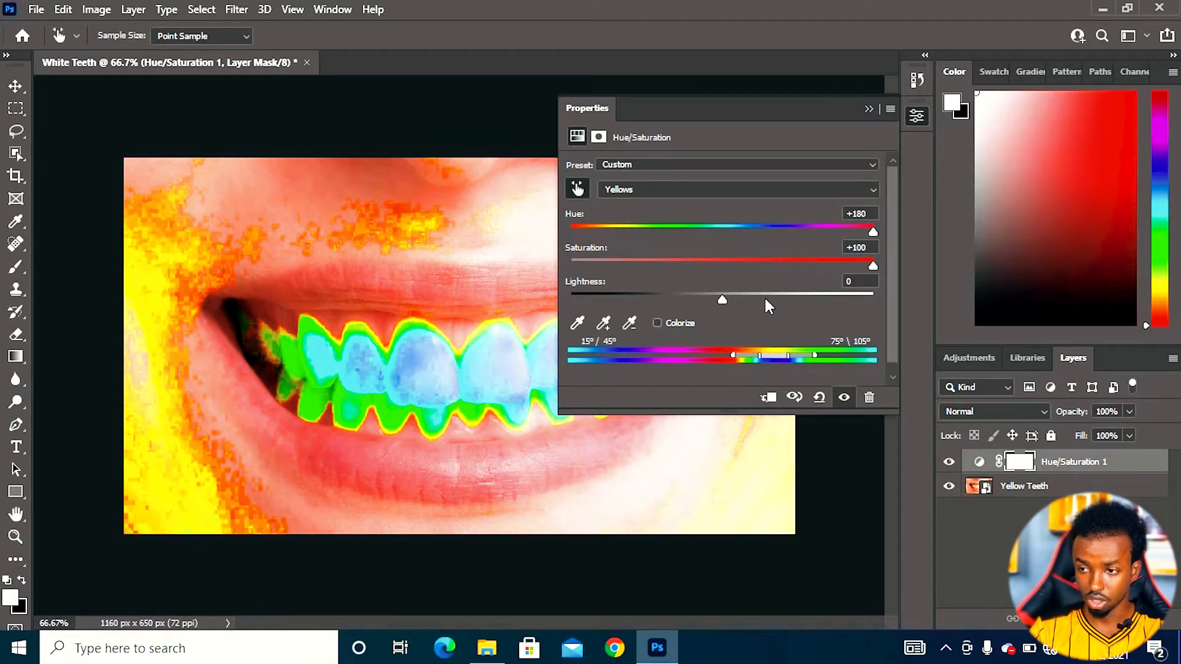
Adjust the Yellows colour range limits of the Hue/Saturation layer to 11°/15° and 45°\74°.
left_click_drag(606, 109, 830, 269)
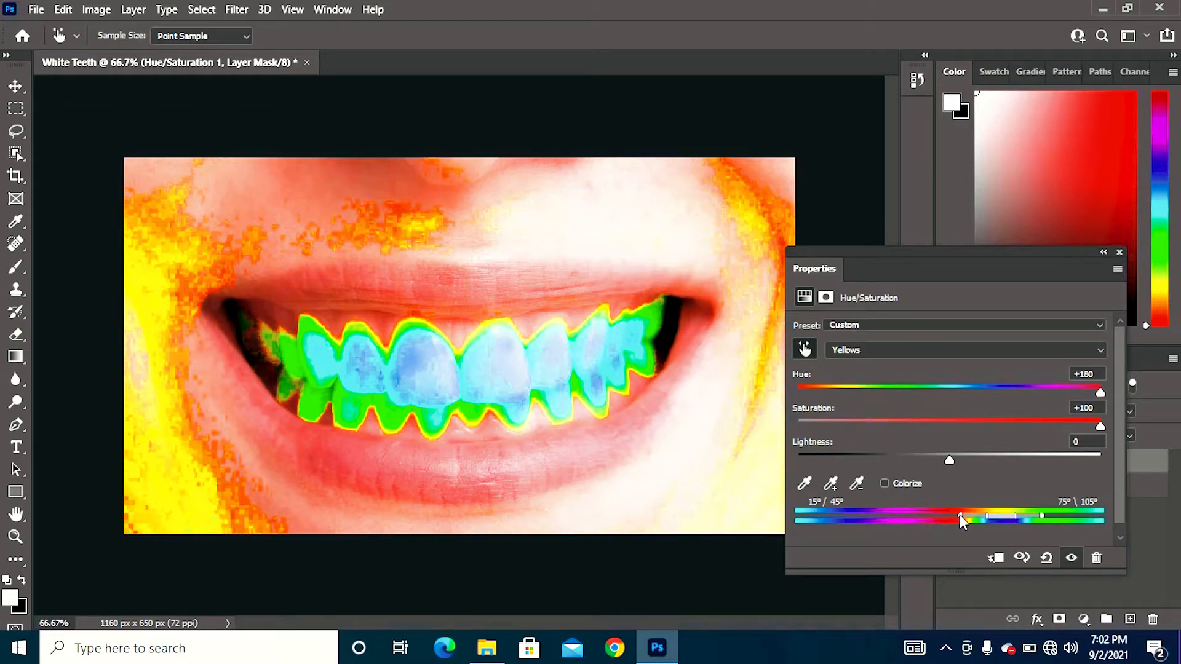
left_click_drag(957, 515, 1028, 509)
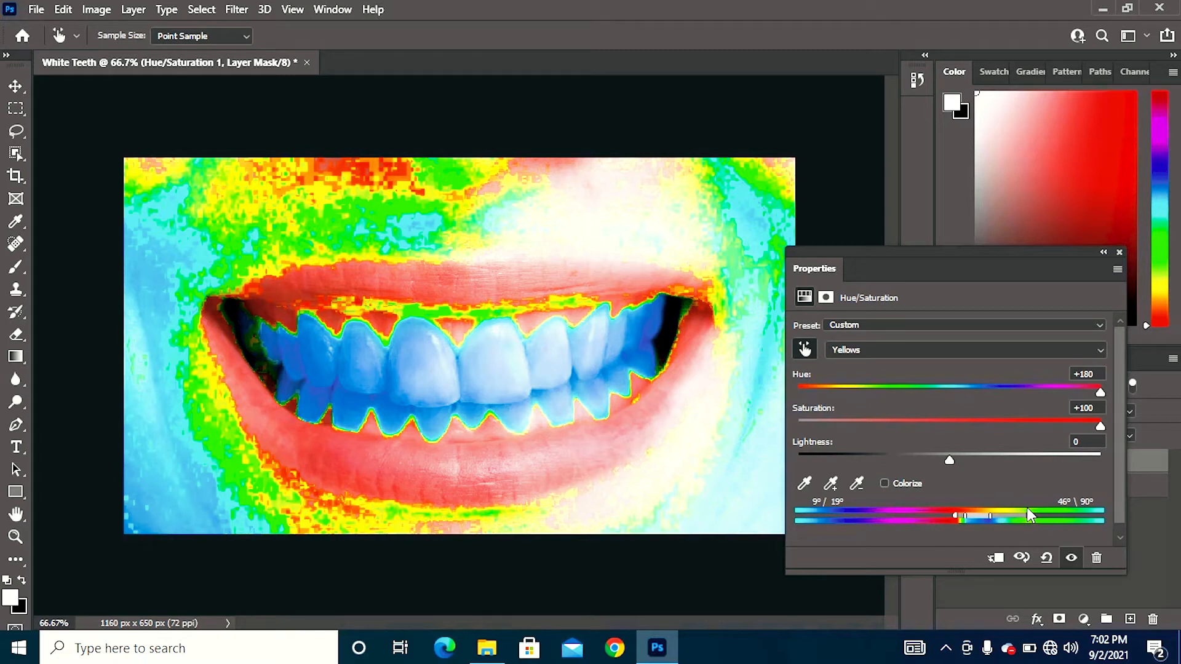
left_click_drag(957, 515, 961, 515)
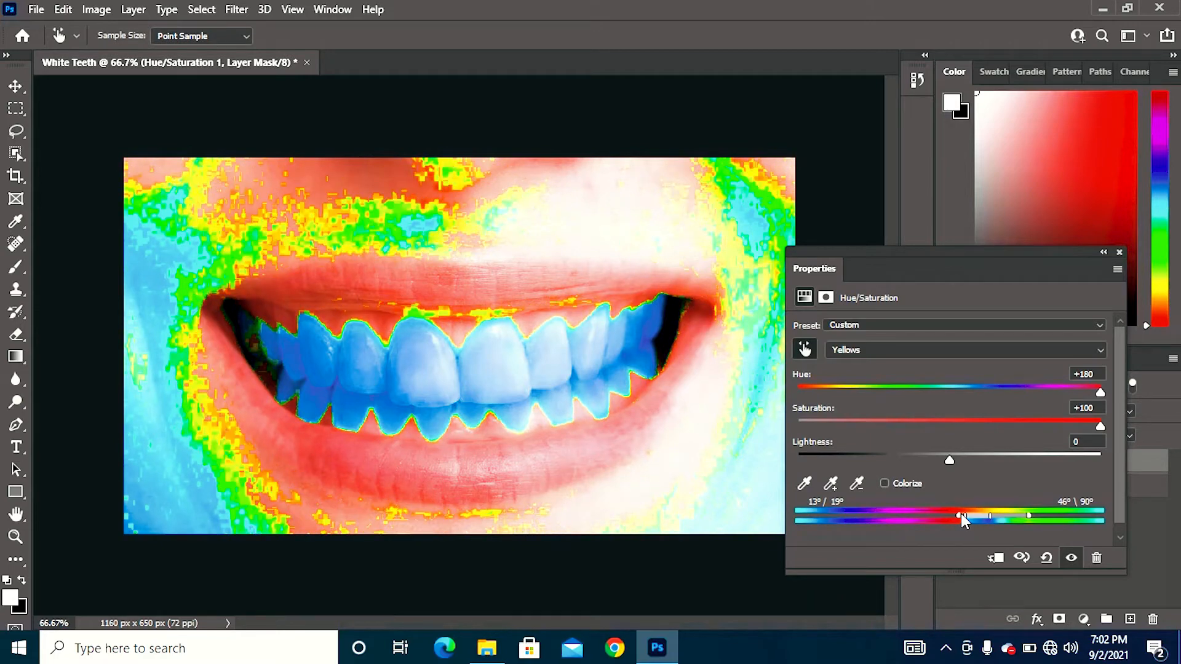
left_click_drag(961, 515, 960, 515)
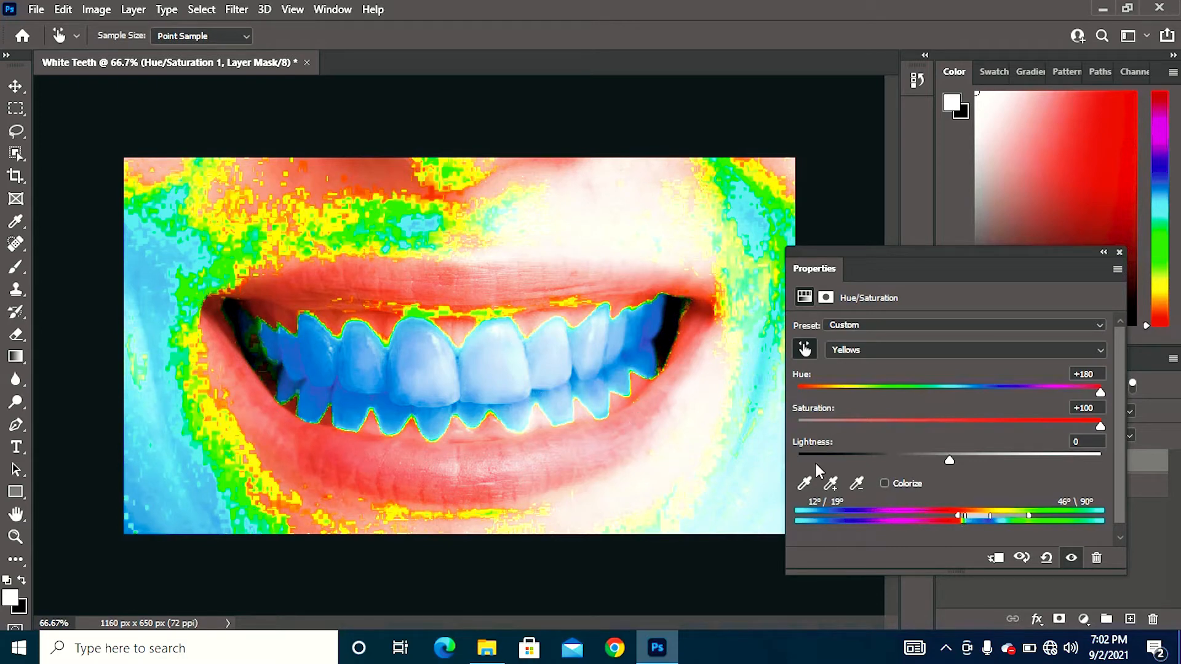
left_click_drag(965, 518, 970, 516)
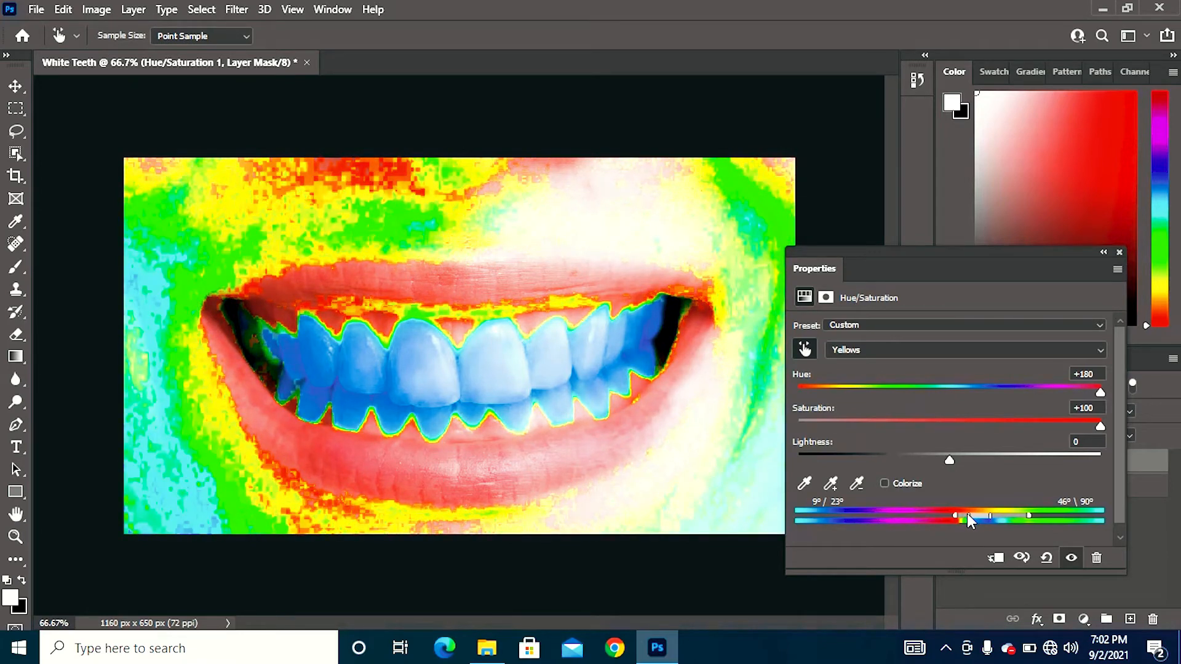
left_click_drag(967, 514, 1013, 515)
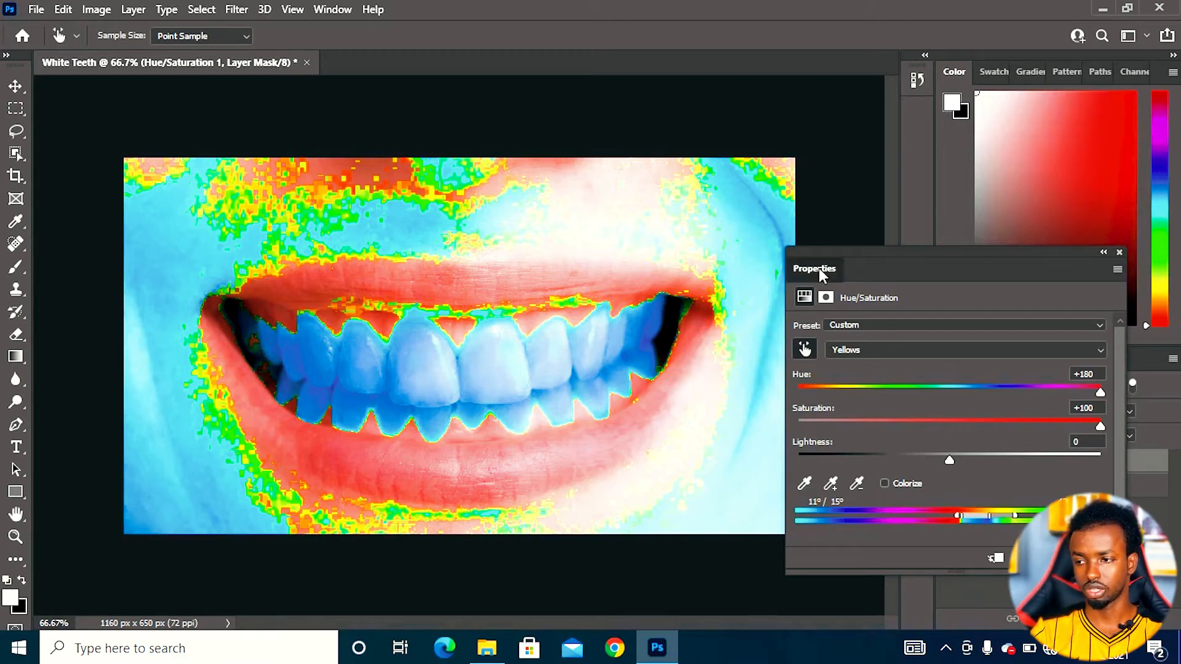
left_click_drag(818, 268, 918, 117)
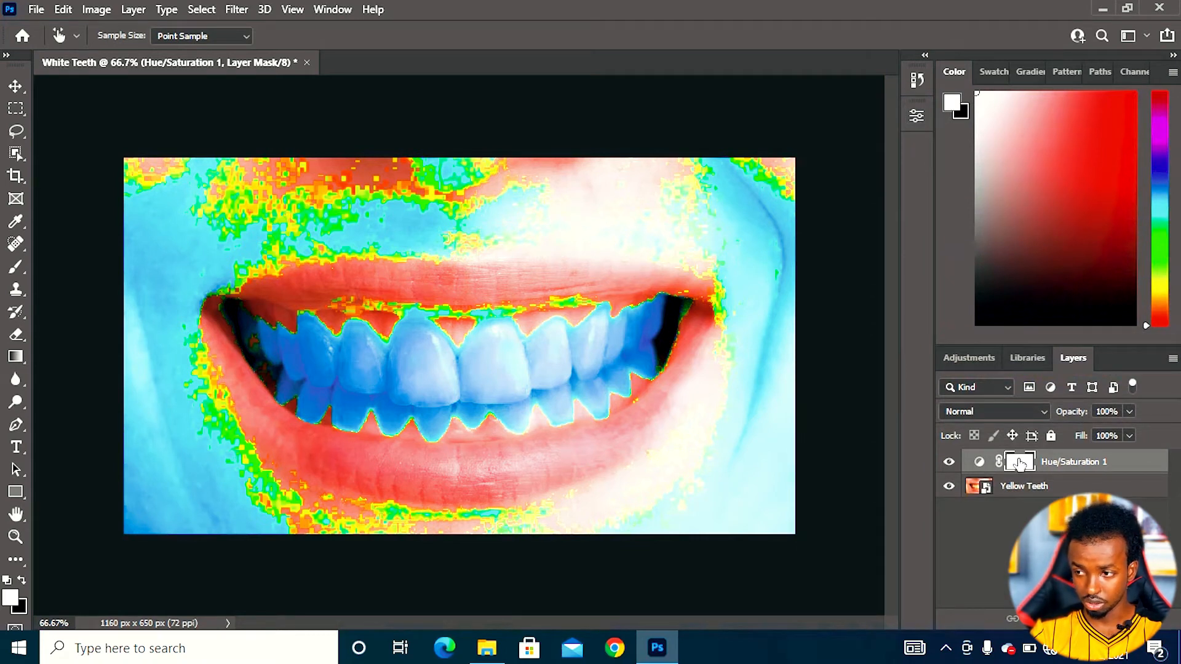
Set the Hue of the Yellows to 0 and their Saturation to -43 in the Hue/Saturation adjustment.
left_click(916, 115)
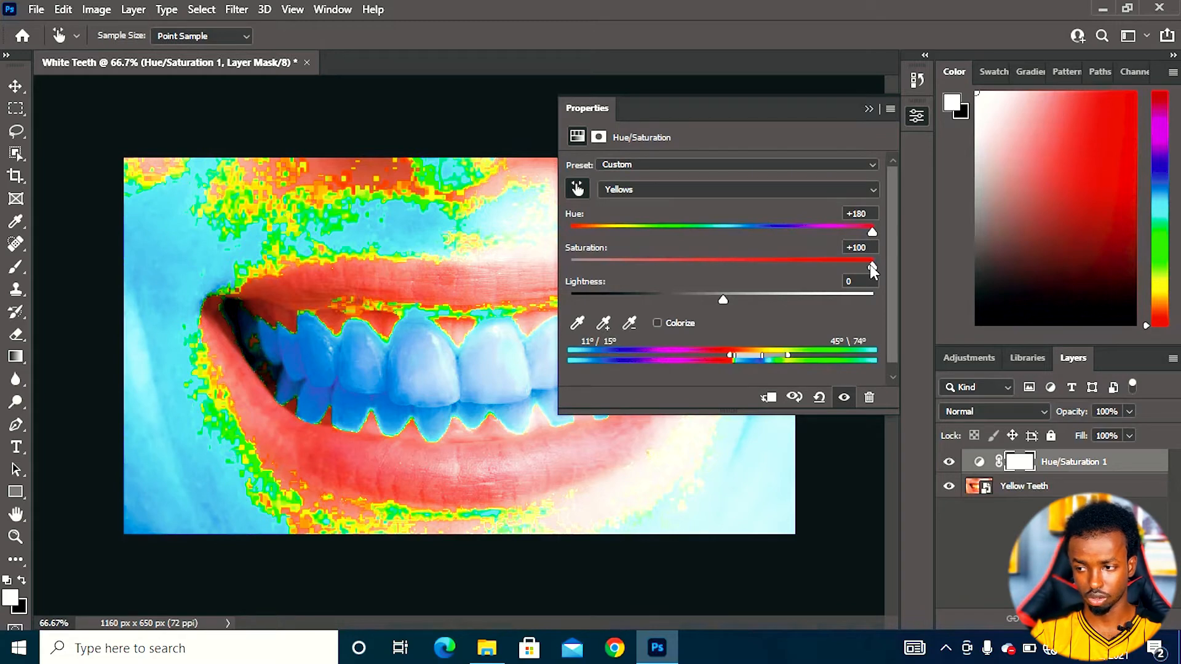
left_click(873, 233)
left_click_drag(826, 237, 722, 241)
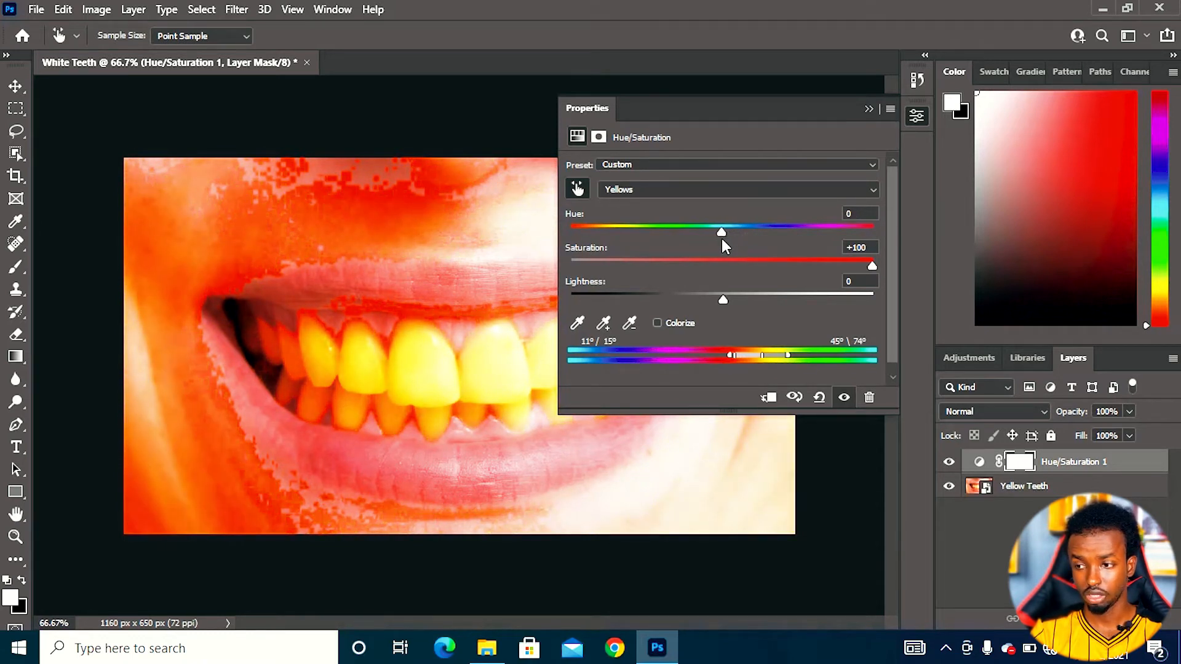
left_click_drag(872, 266, 656, 272)
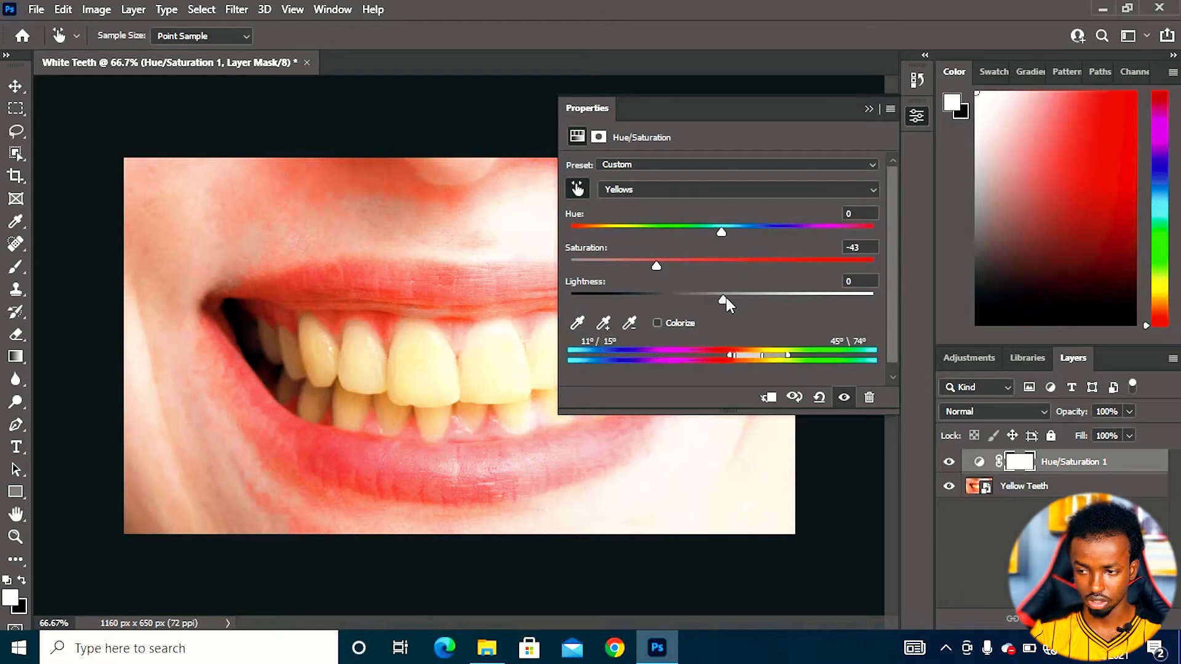
Try darker and lighter tooth tones and set the Lightness of the Yellows to +17.
left_click_drag(726, 299, 645, 305)
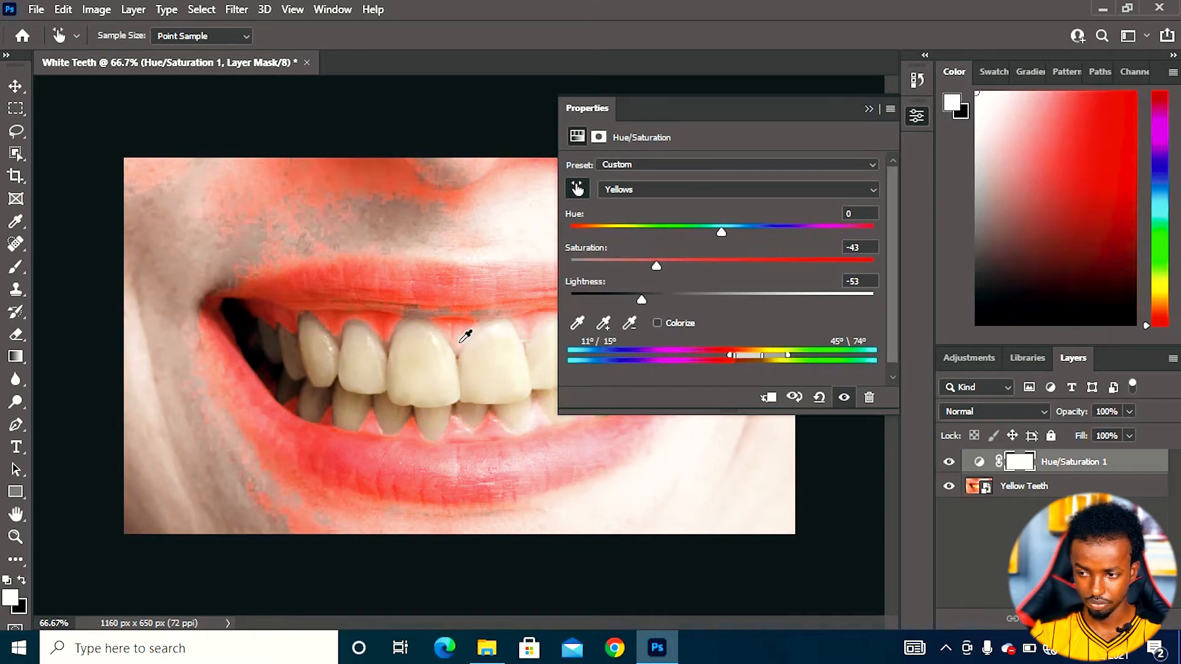
left_click_drag(642, 300, 707, 299)
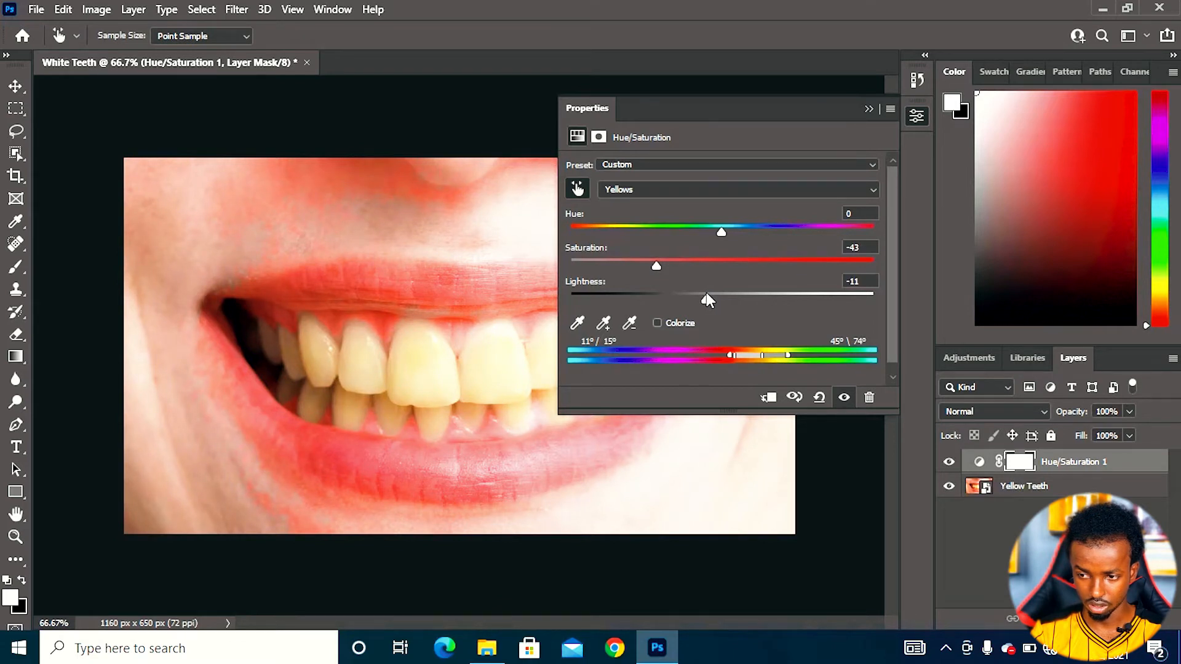
left_click_drag(706, 293, 752, 293)
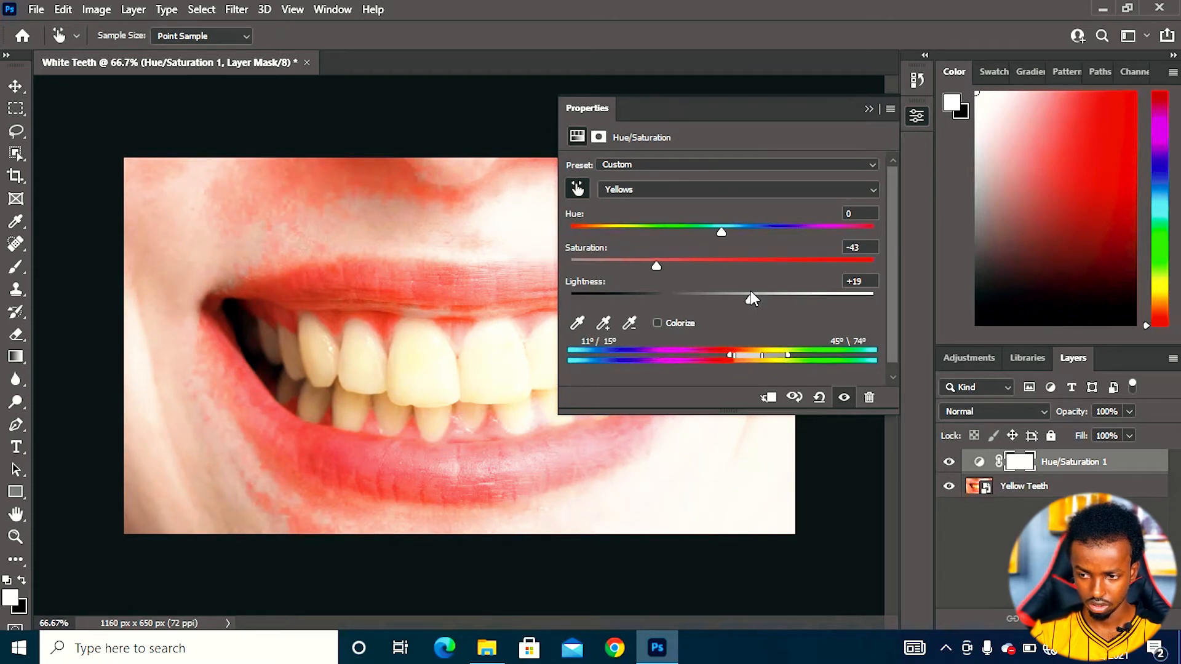
left_click_drag(752, 293, 748, 294)
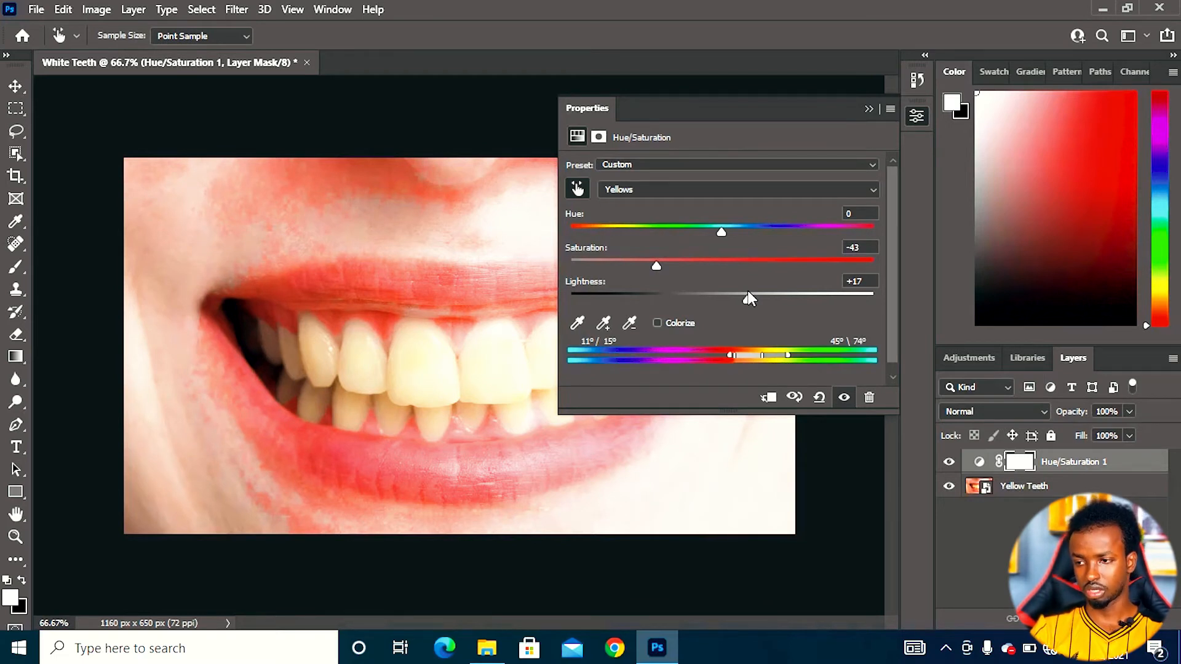
Compare the photo before and after the colour adjustment by hiding and reshowing the Hue/Saturation 1 layer.
left_click(867, 109)
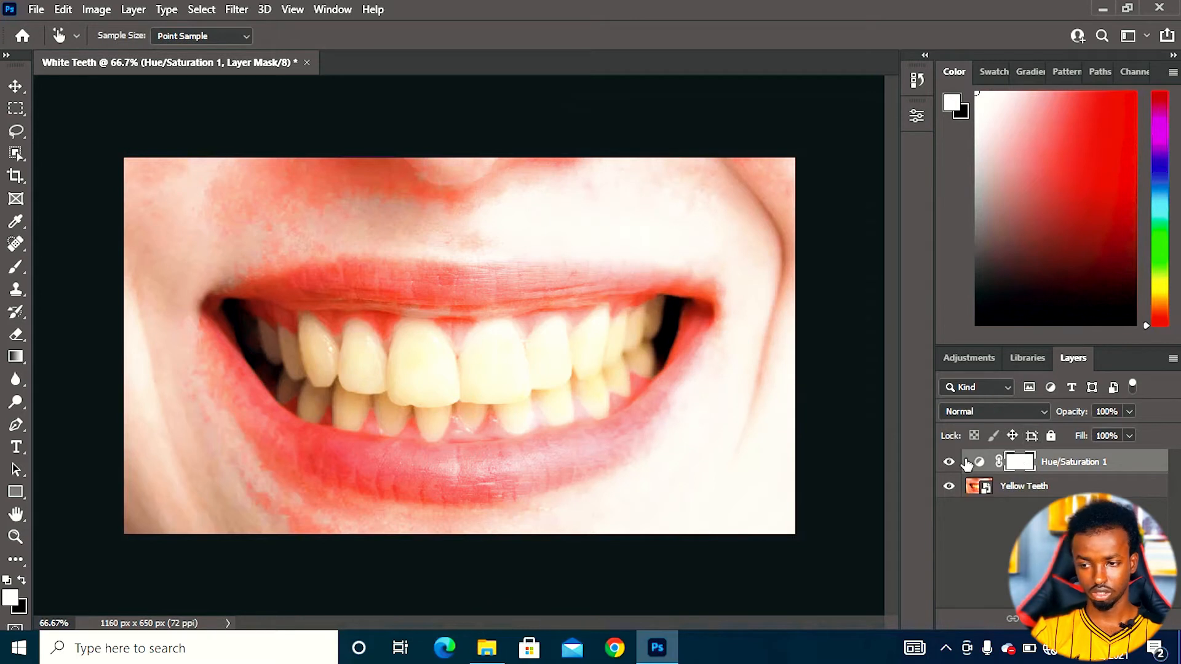
left_click(951, 463)
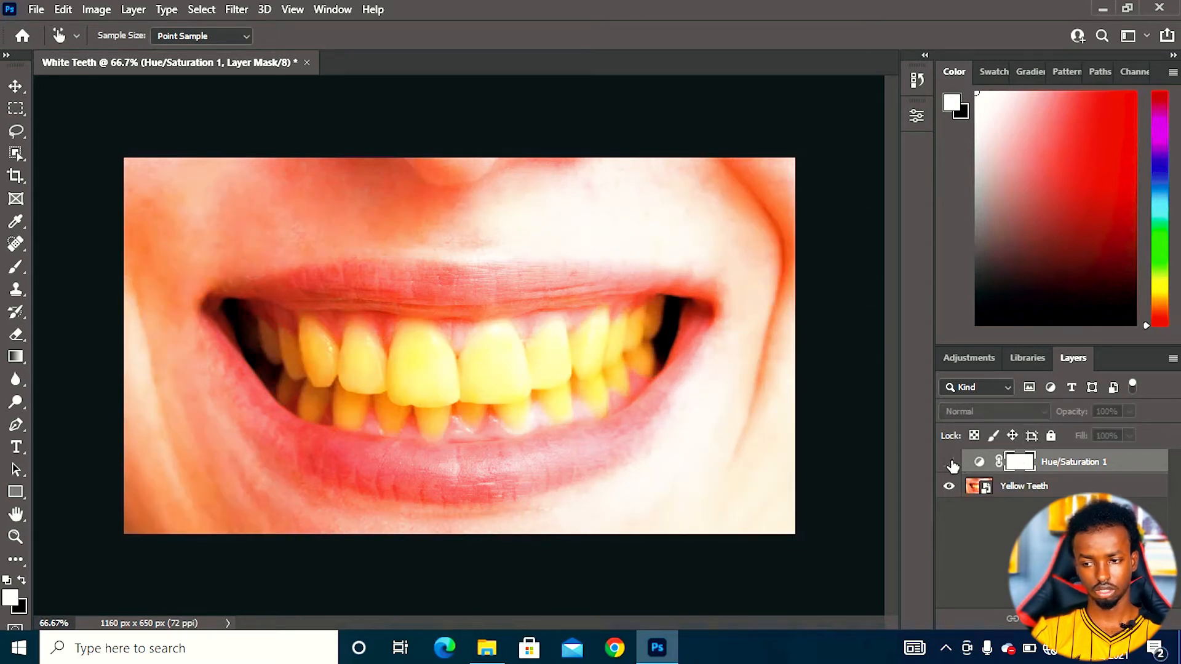
left_click(951, 462)
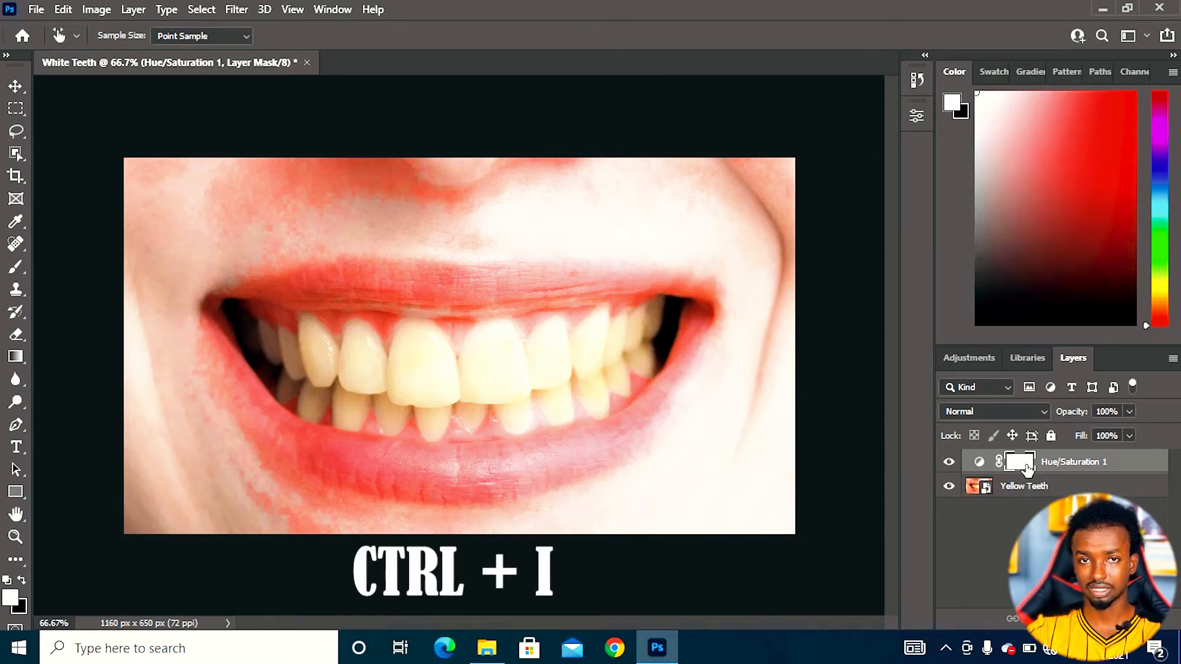
Invert the Hue/Saturation layer mask to black and paint white over the upper front teeth with a soft 53 px brush.
key("ctrl+i")
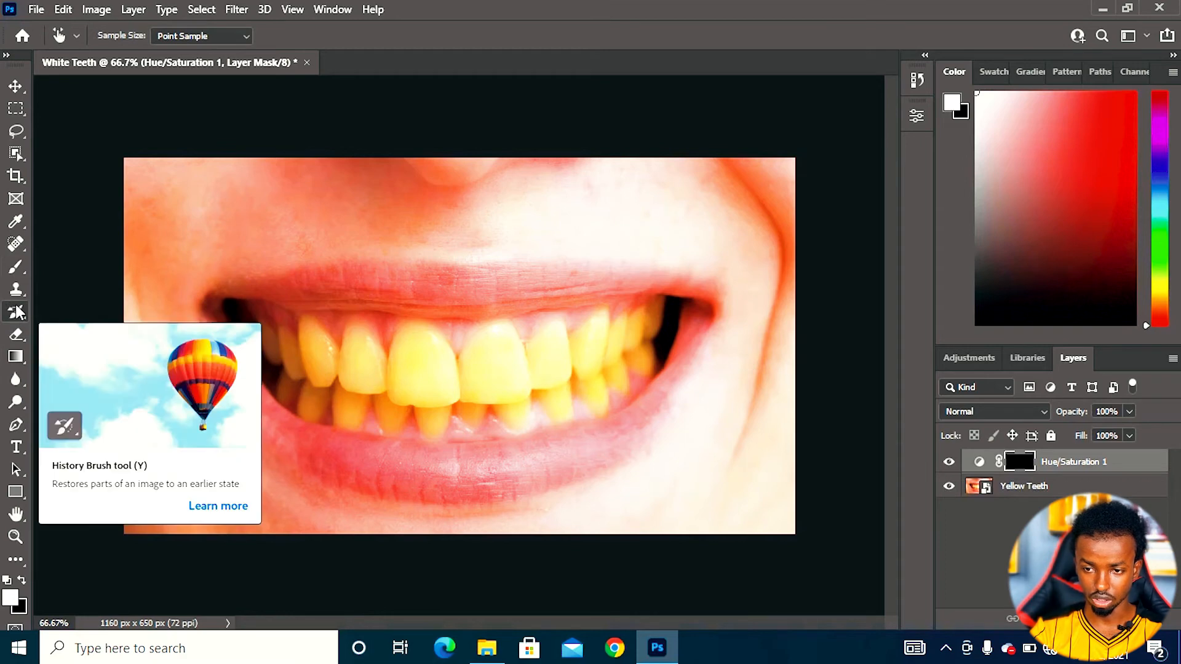
left_click(17, 269)
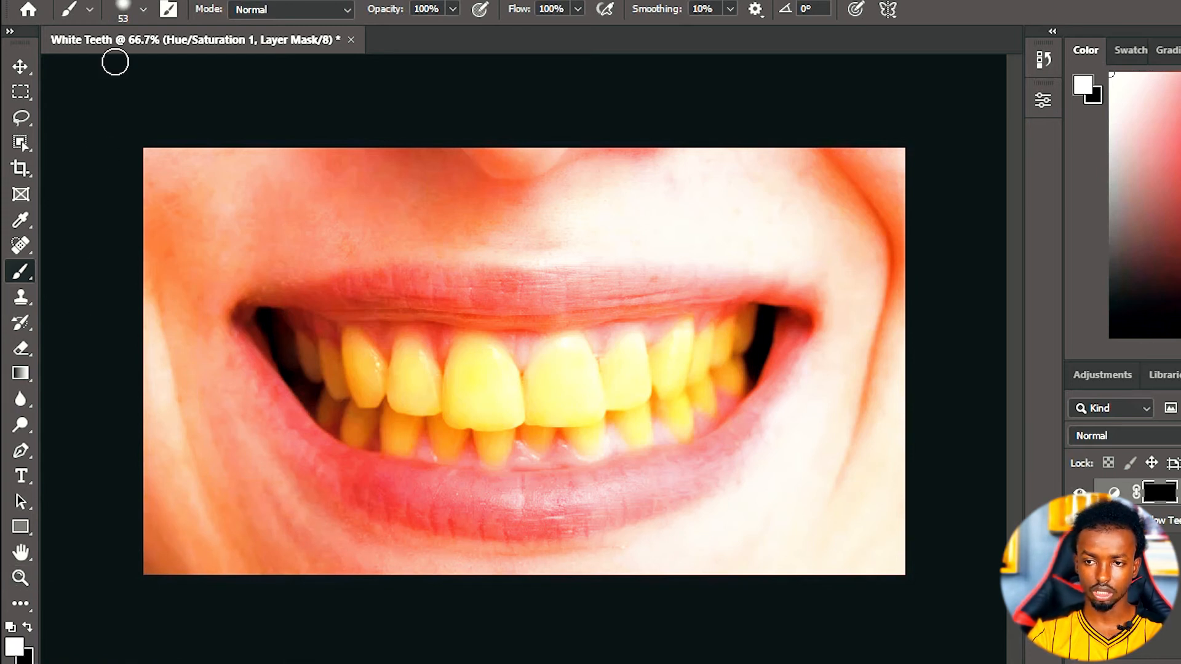
left_click(143, 10)
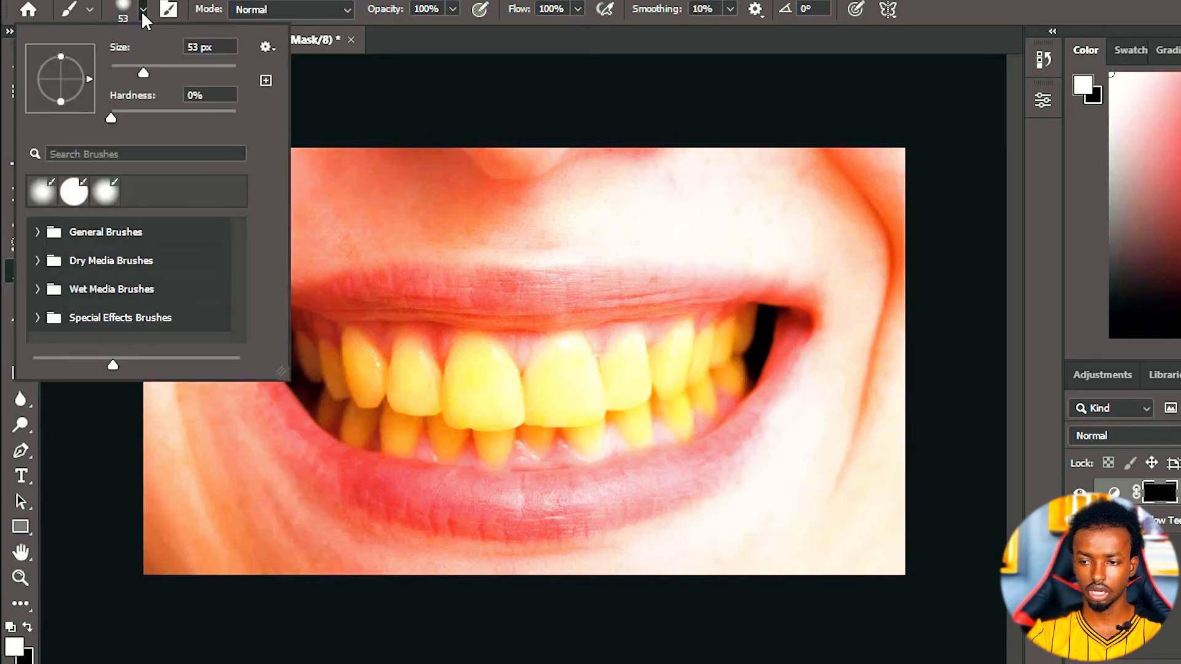
left_click(142, 10)
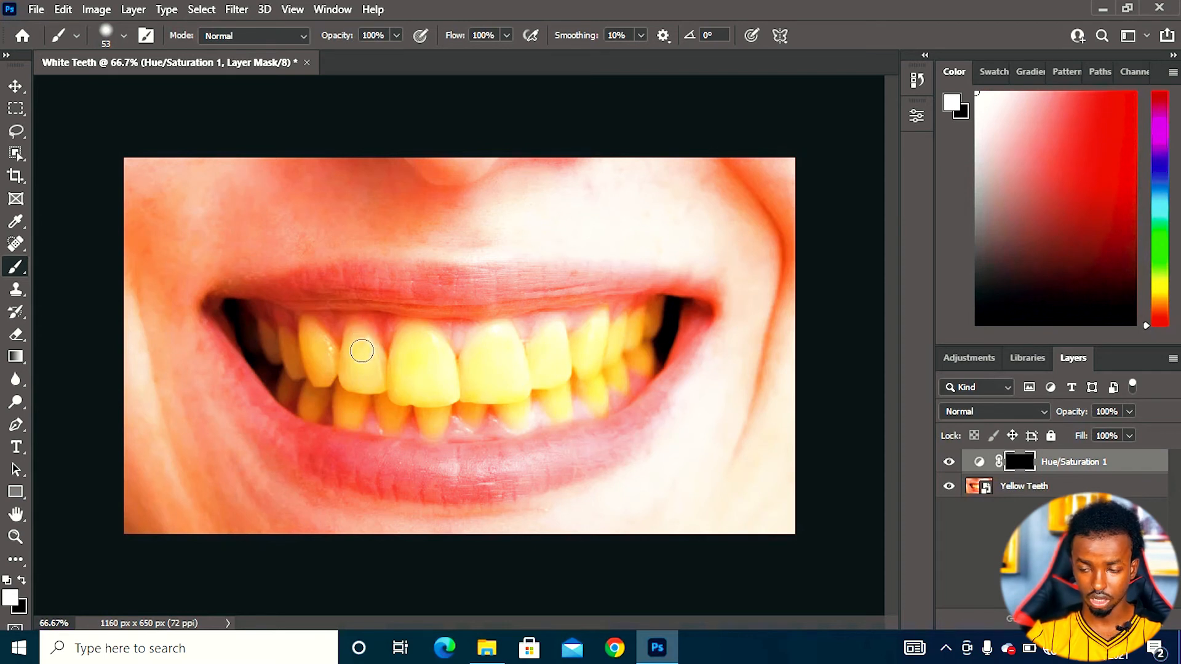
mouse_move(361, 347)
left_mouse_down()
mouse_move(360, 389)
mouse_move(358, 331)
mouse_move(384, 359)
mouse_move(374, 336)
mouse_move(391, 392)
mouse_move(388, 354)
mouse_move(417, 401)
mouse_move(406, 326)
mouse_move(418, 401)
mouse_move(419, 325)
mouse_move(451, 400)
mouse_move(432, 338)
mouse_move(457, 376)
mouse_move(435, 371)
mouse_move(440, 393)
mouse_move(472, 396)
mouse_move(423, 398)
mouse_move(532, 394)
mouse_move(590, 373)
mouse_move(485, 360)
mouse_move(524, 335)
mouse_move(497, 336)
mouse_move(430, 378)
mouse_move(520, 343)
left_mouse_up()
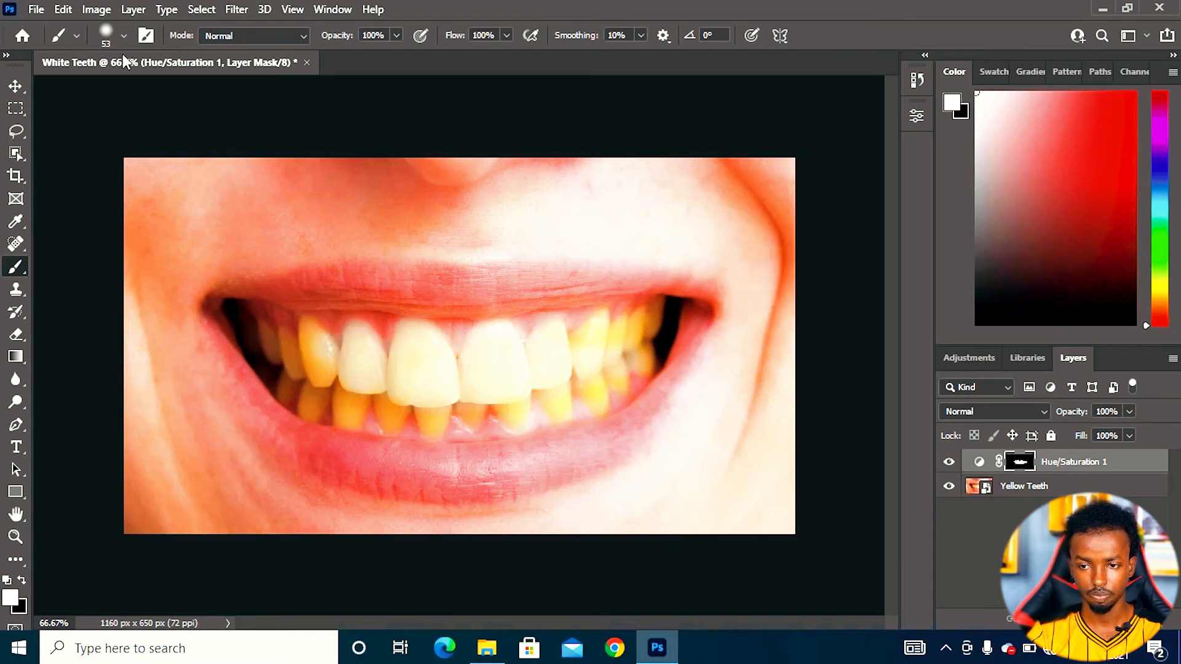
Enlarge the brush to 80 px and paint white on the mask over the remaining upper and lower teeth.
left_click(123, 35)
left_click_drag(124, 91, 139, 91)
mouse_move(325, 340)
left_mouse_down()
mouse_move(326, 398)
mouse_move(476, 431)
mouse_move(567, 372)
mouse_move(618, 312)
mouse_move(449, 354)
mouse_move(269, 370)
mouse_move(464, 435)
mouse_move(616, 386)
mouse_move(643, 319)
mouse_move(589, 382)
mouse_move(295, 342)
mouse_move(271, 391)
mouse_move(453, 424)
mouse_move(550, 399)
mouse_move(488, 383)
left_mouse_up()
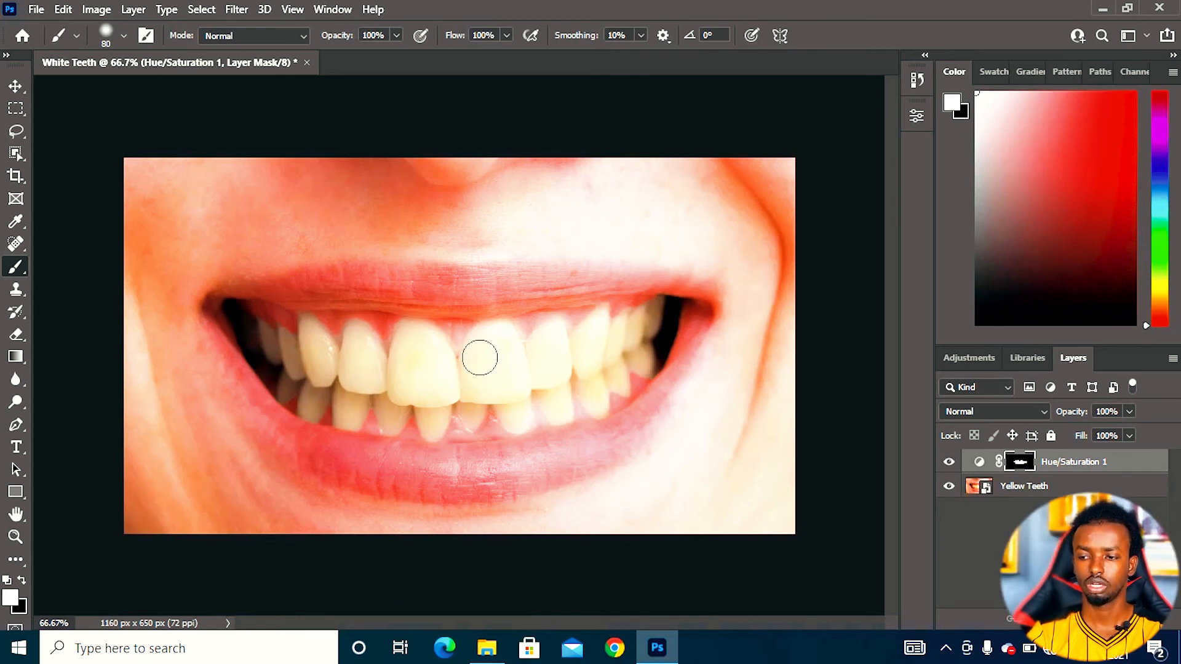
mouse_move(575, 326)
left_mouse_down()
mouse_move(392, 390)
mouse_move(289, 363)
mouse_move(291, 330)
left_mouse_up()
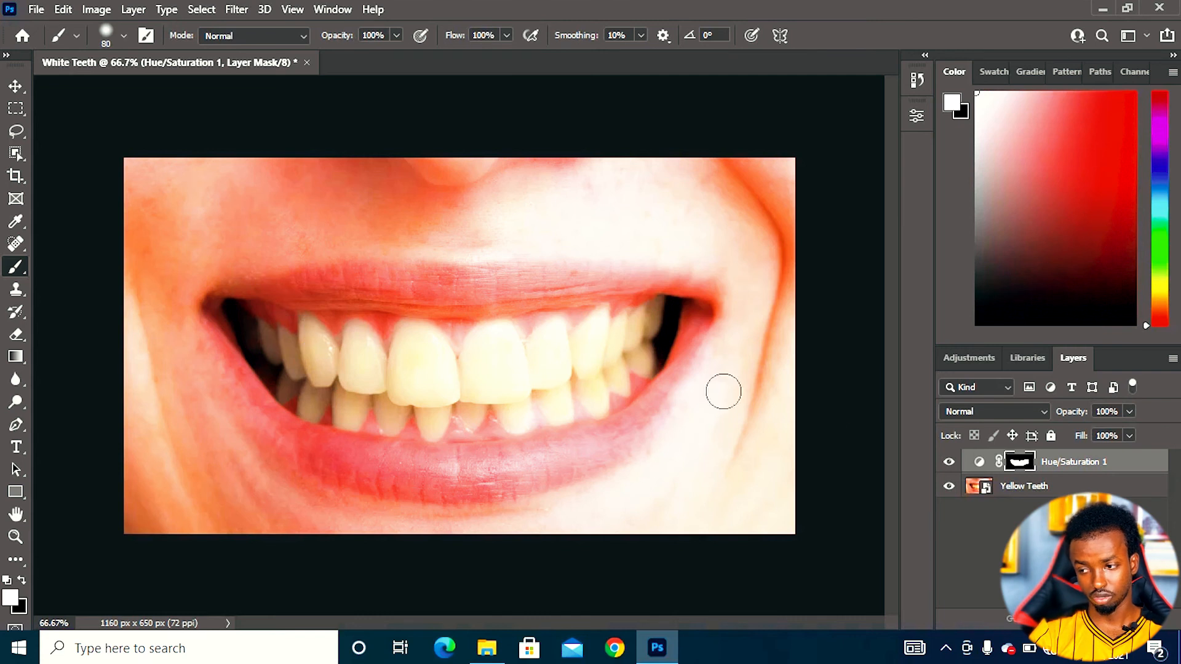
Check the whitening by hiding and reshowing the Hue/Saturation 1 layer, and reduce the layer's opacity slightly.
left_click(951, 463)
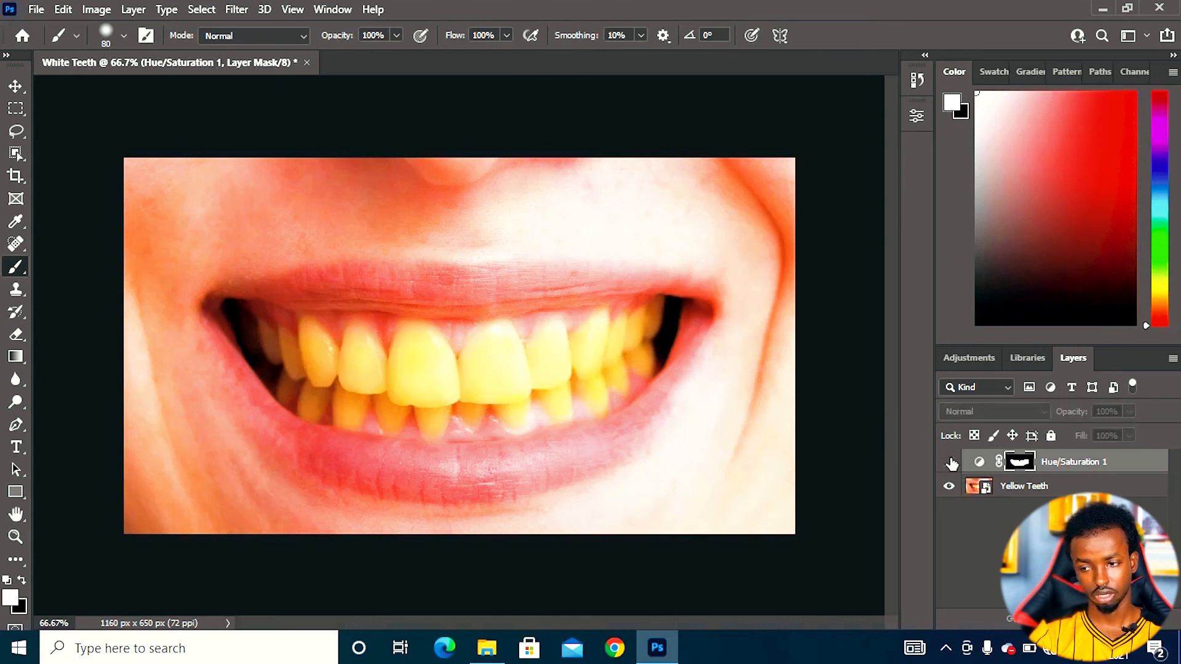
left_click(950, 463)
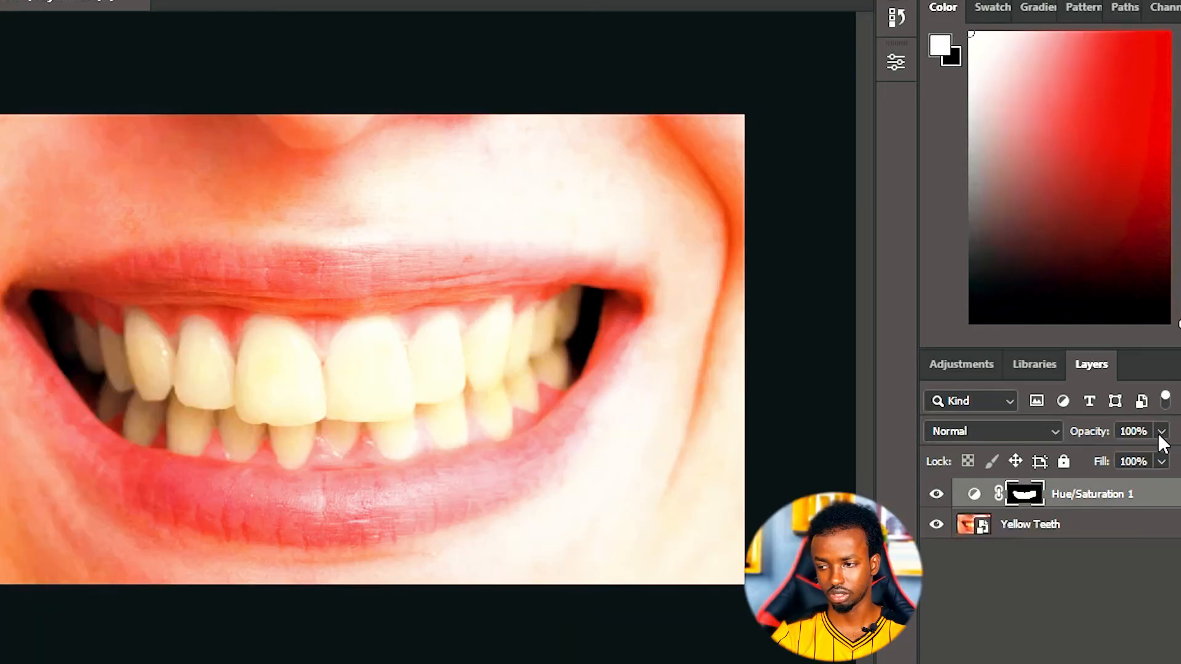
left_click(1129, 411)
mouse_move(1162, 458)
left_mouse_down()
mouse_move(1009, 464)
mouse_move(1139, 470)
mouse_move(1144, 459)
left_mouse_up()
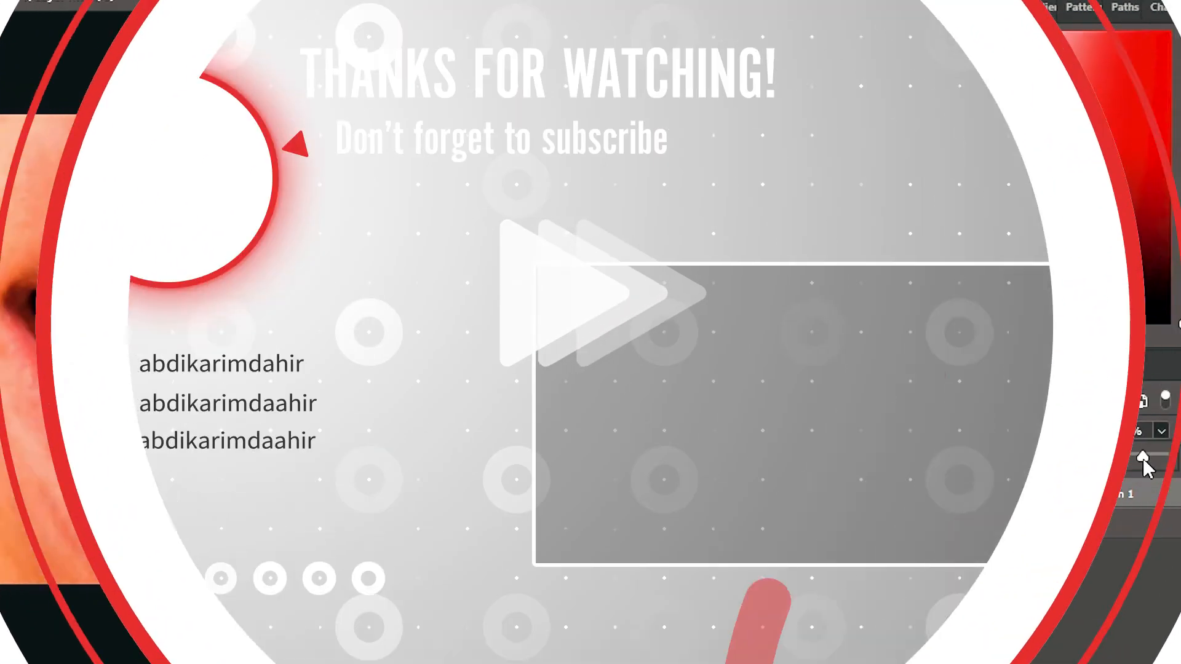